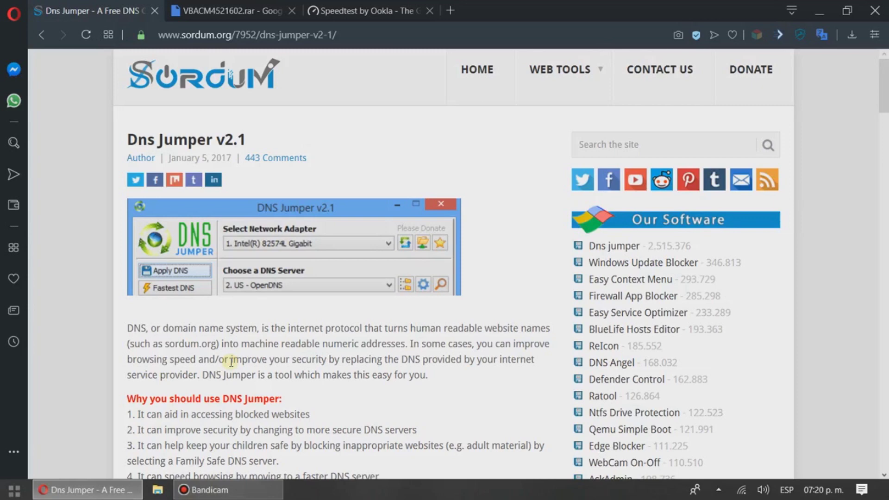
Step: Look through the Dns Jumper v2.1 page for the reasons to use the tool
scroll(242, 338, "down", 2)
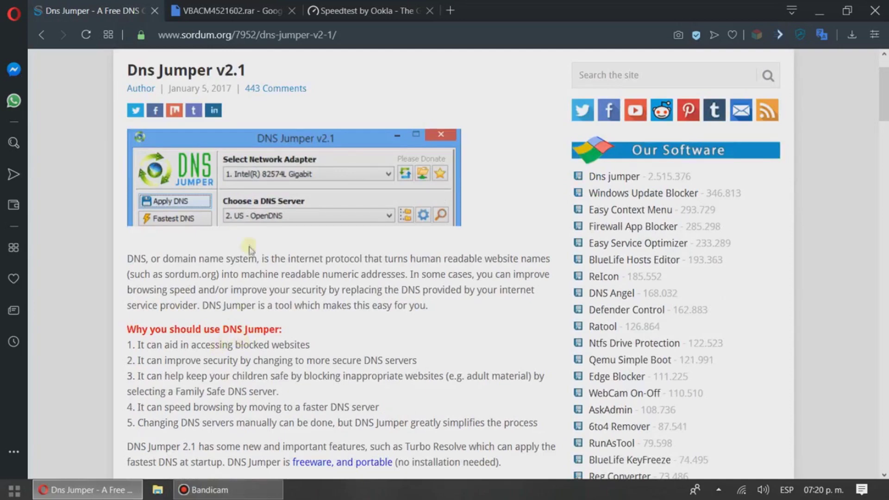
scroll(250, 247, "down", 4)
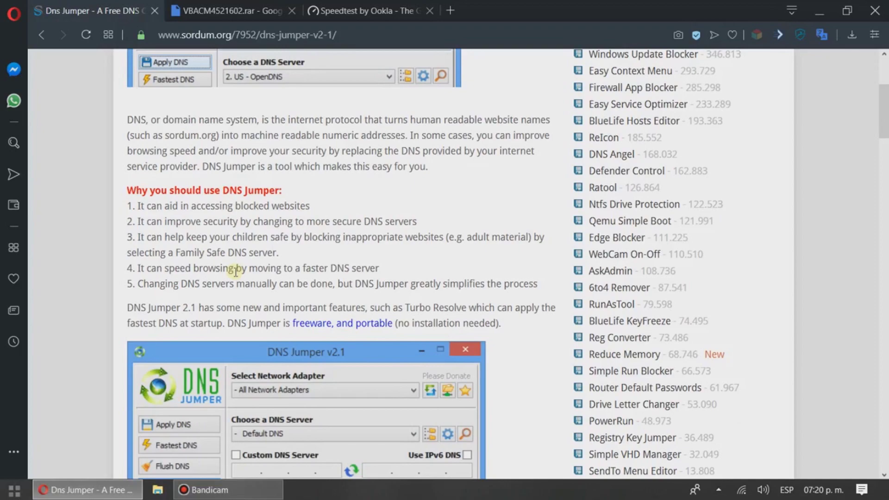
scroll(216, 271, "down", 2)
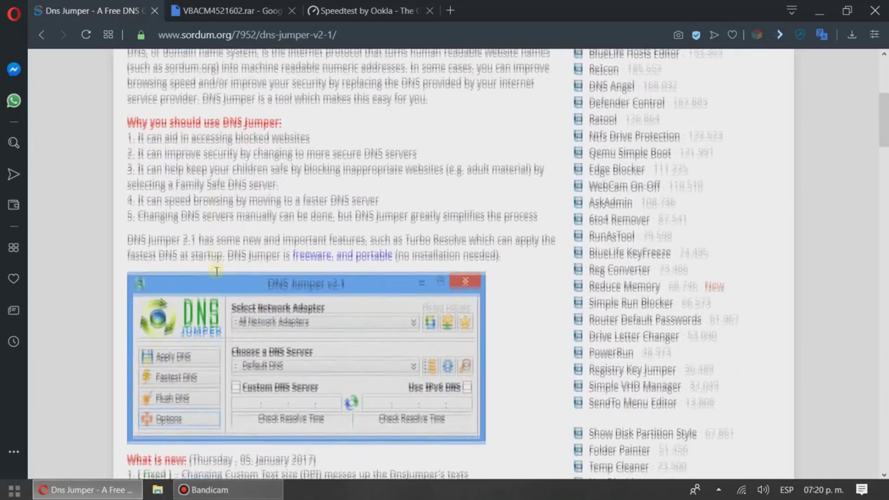
scroll(216, 271, "up", 5)
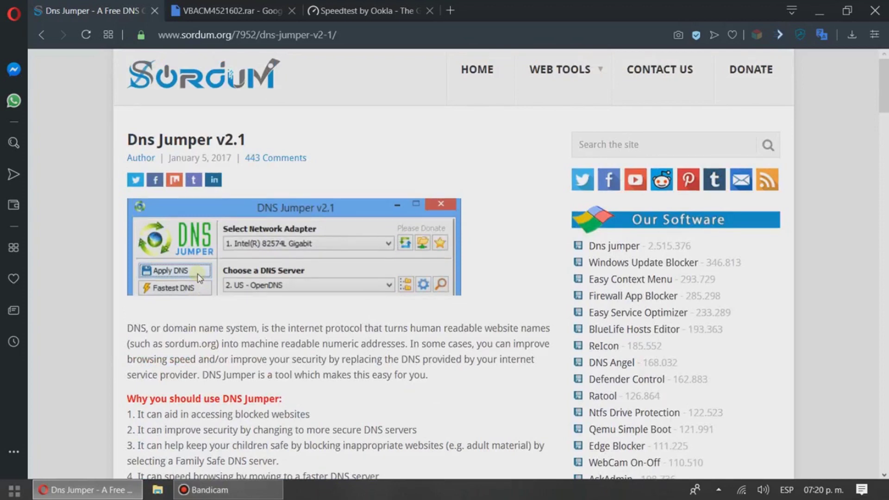
scroll(234, 301, "down", 3)
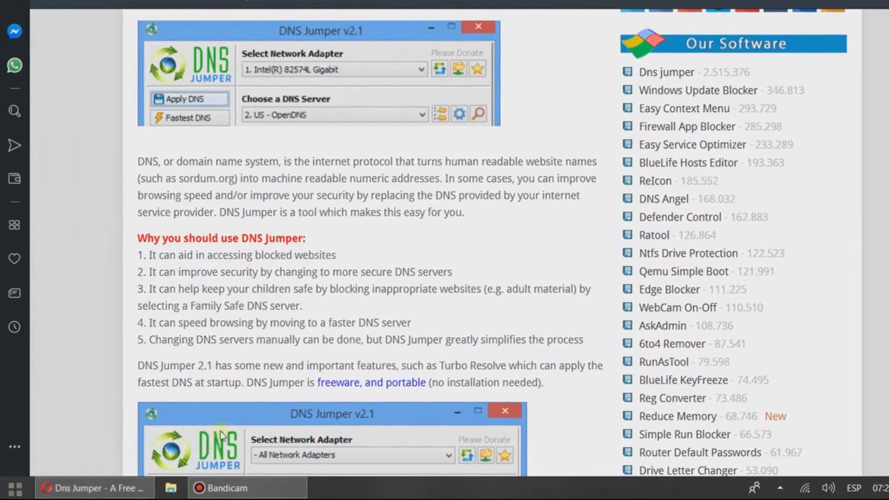
Step: Open the advanced options of Windows Update under Actualización y seguridad in the Windows settings
key("super")
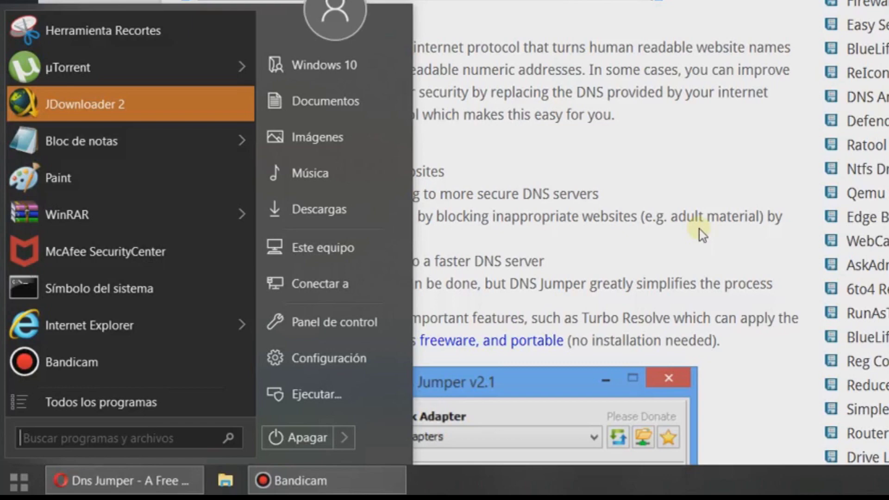
left_click(354, 357)
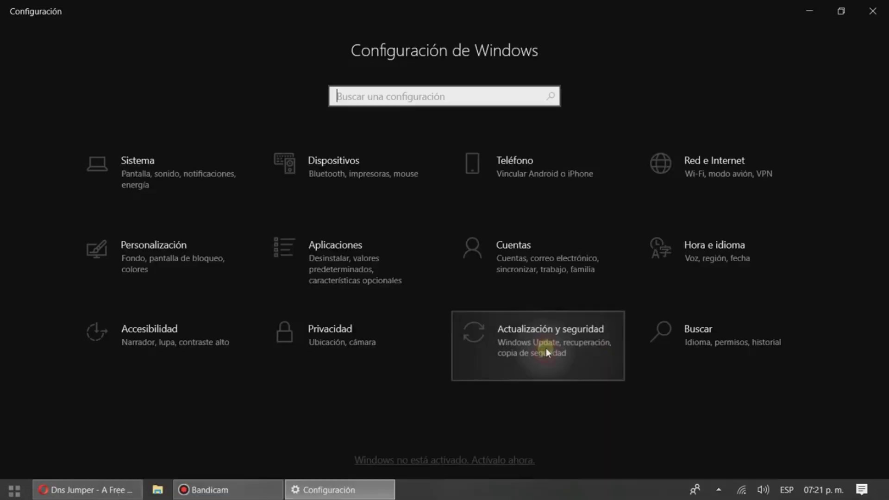
left_click(538, 346)
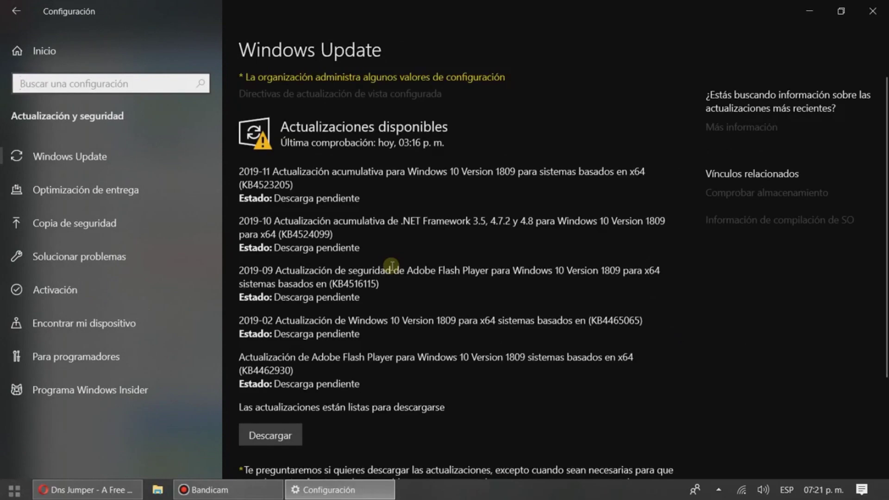
scroll(391, 266, "down", 5)
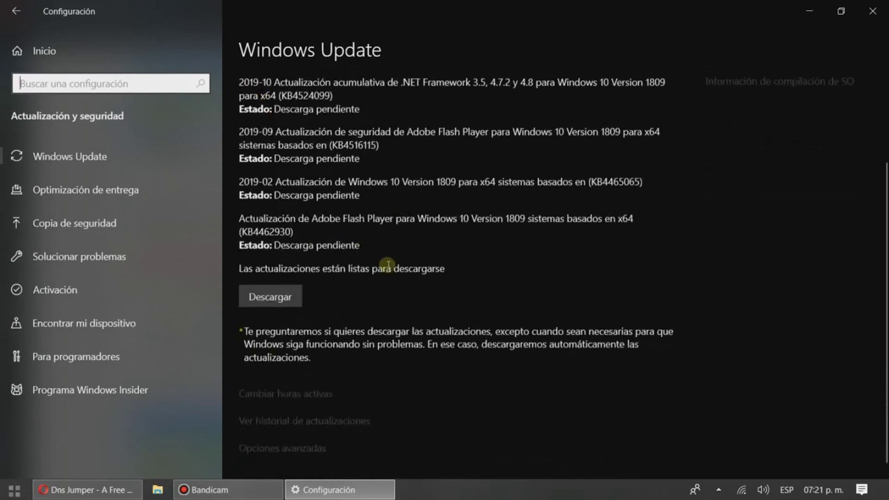
scroll(380, 148, "up", 3)
scroll(369, 193, "down", 3)
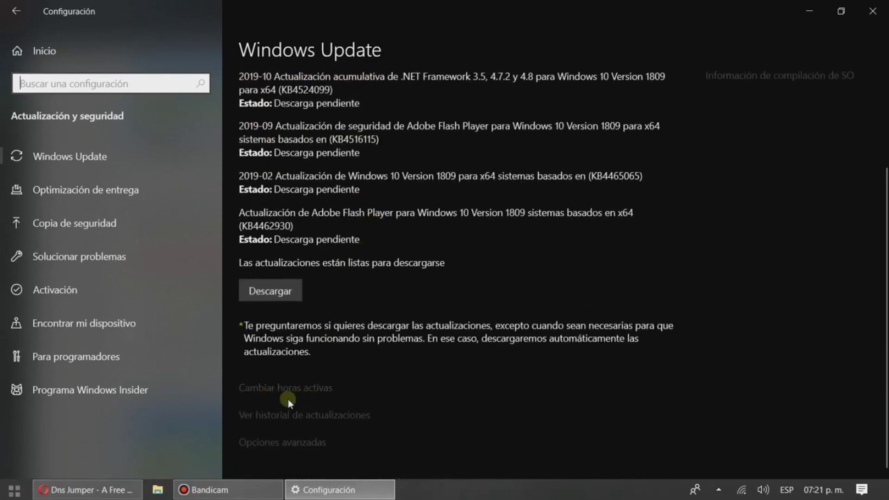
left_click(285, 445)
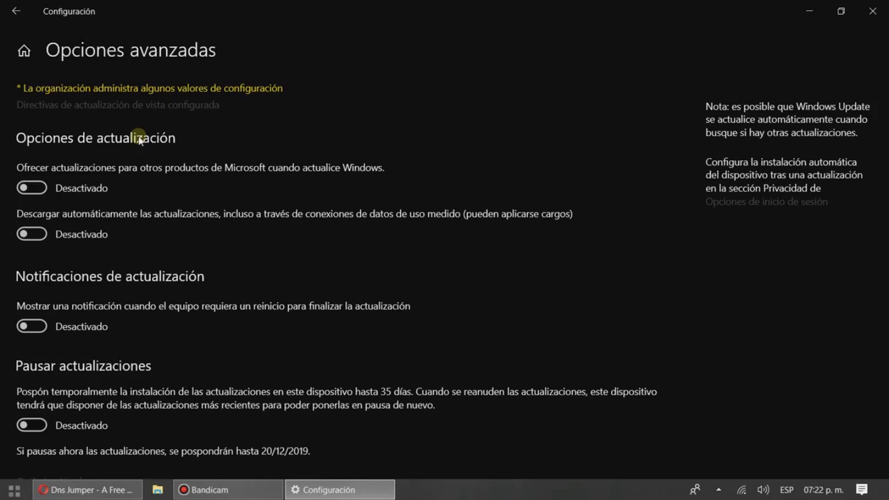
Step: Review the update, notification and pause settings among the Windows Update advanced options
scroll(112, 185, "down", 3)
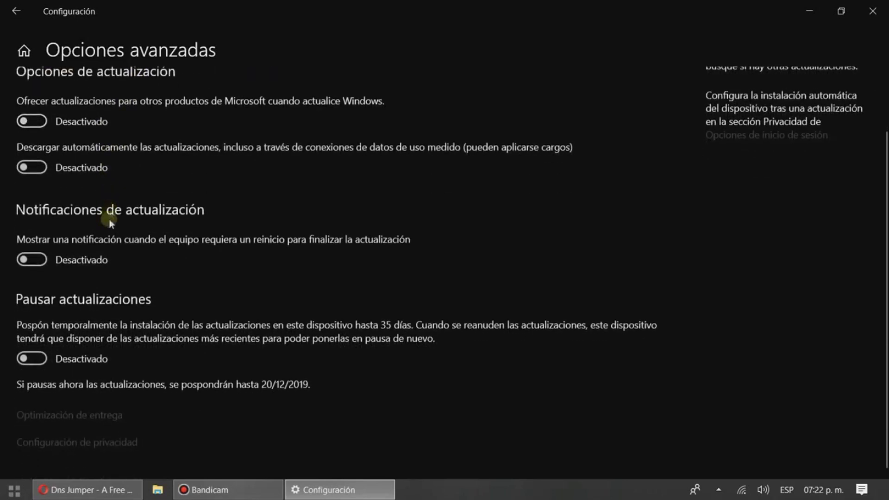
scroll(110, 189, "up", 3)
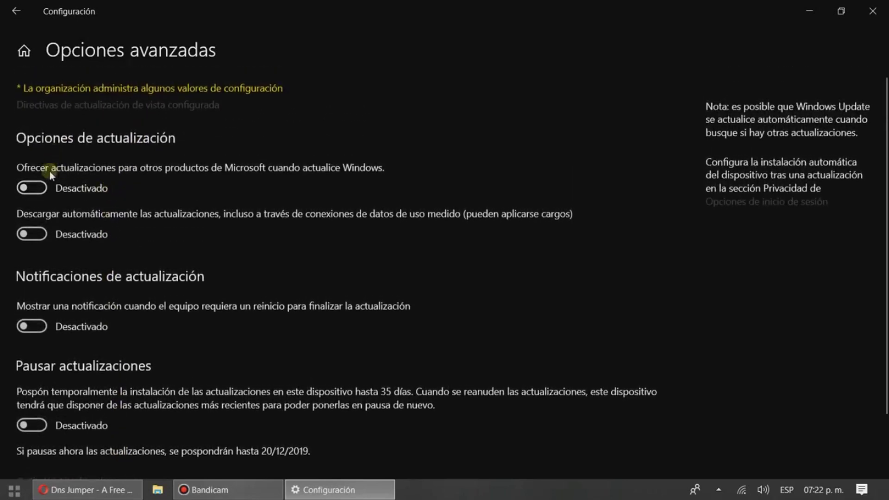
scroll(42, 291, "down", 3)
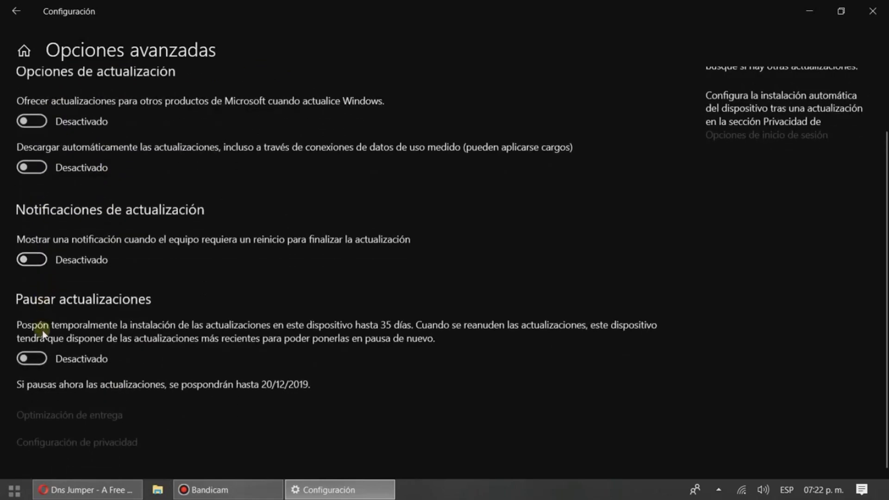
scroll(48, 175, "up", 3)
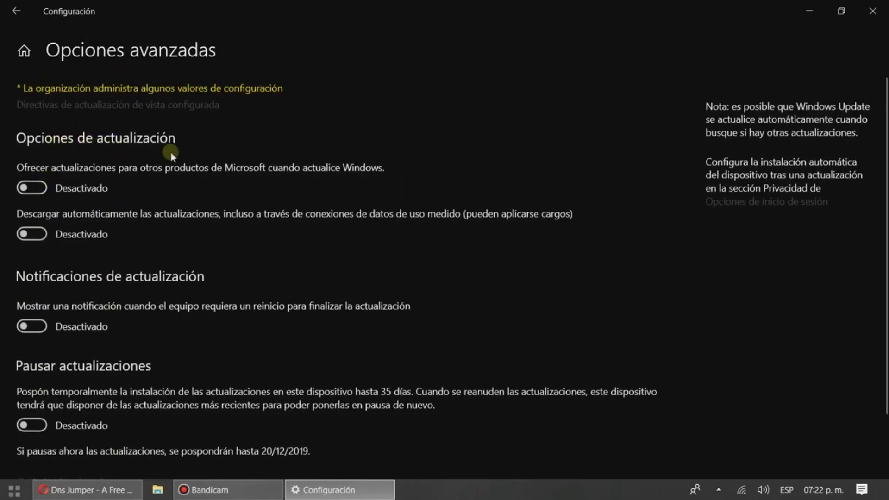
scroll(78, 211, "down", 3)
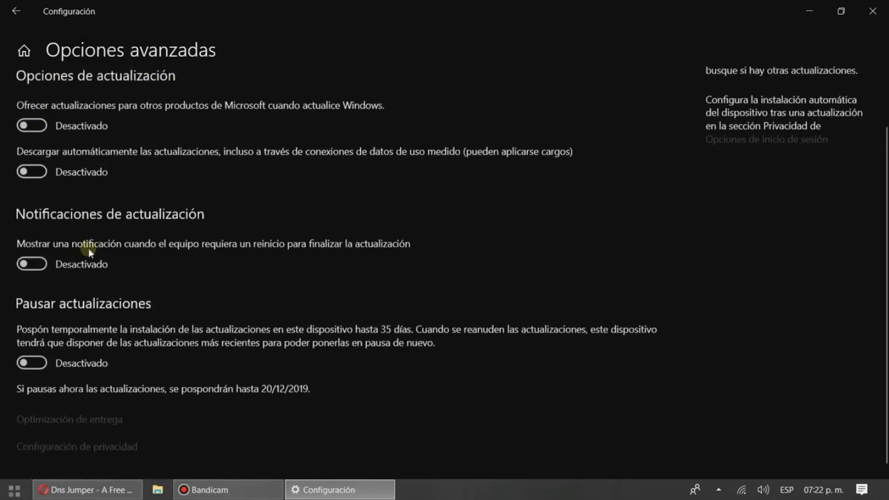
scroll(89, 213, "up", 3)
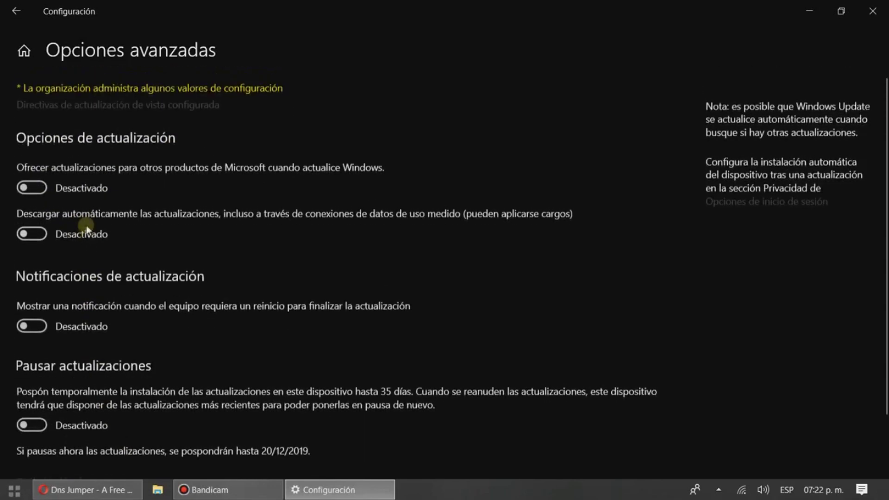
Step: Try out the switches for other Microsoft product updates and automatic downloads over metered connections, leaving both off
left_click(33, 188)
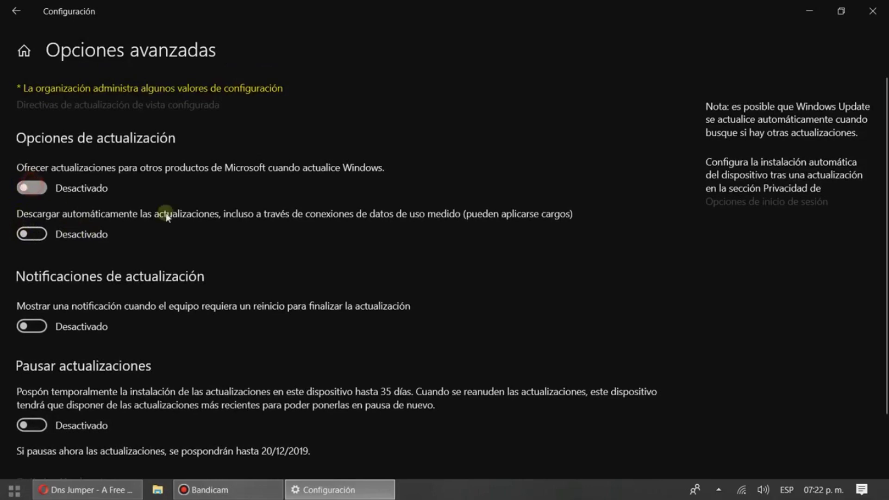
left_click(33, 189)
left_click(30, 189)
scroll(501, 234, "down", 1)
scroll(188, 222, "up", 1)
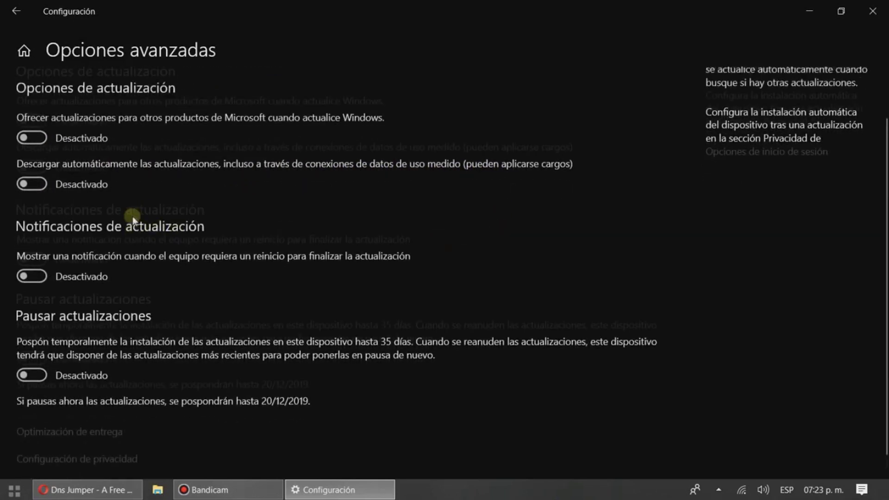
scroll(93, 195, "down", 1)
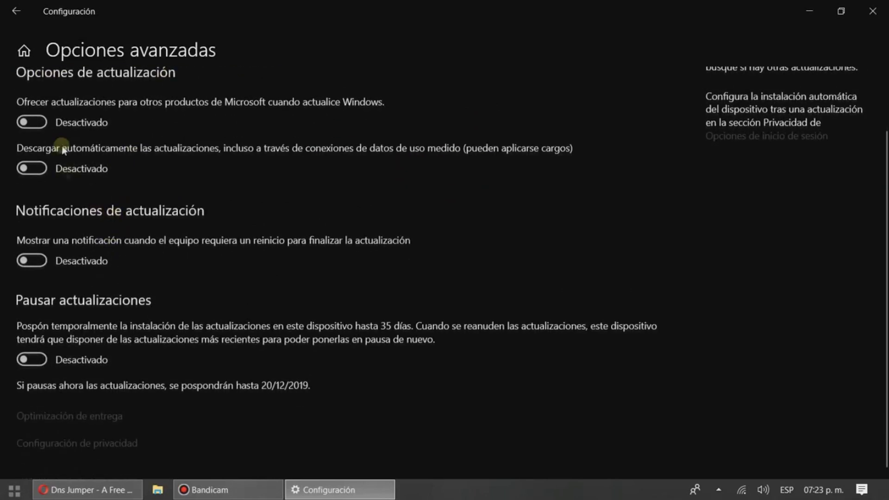
left_click(34, 121)
left_click(37, 168)
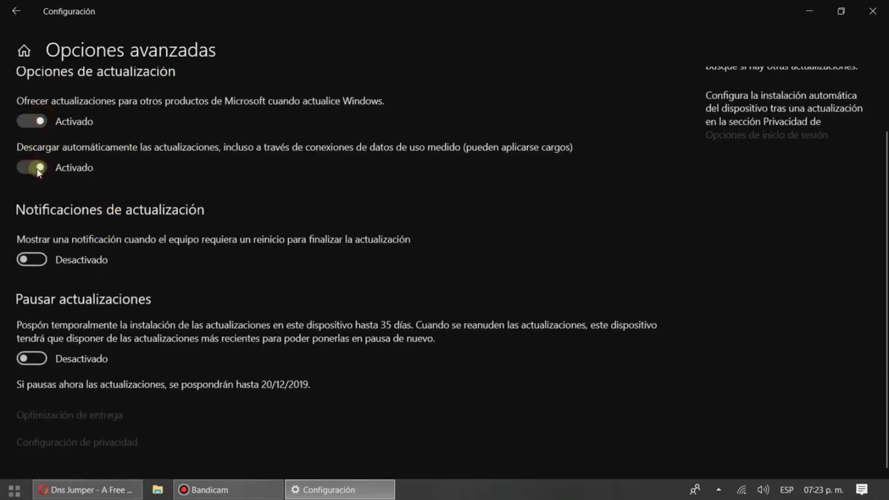
left_click(29, 166)
left_click(39, 124)
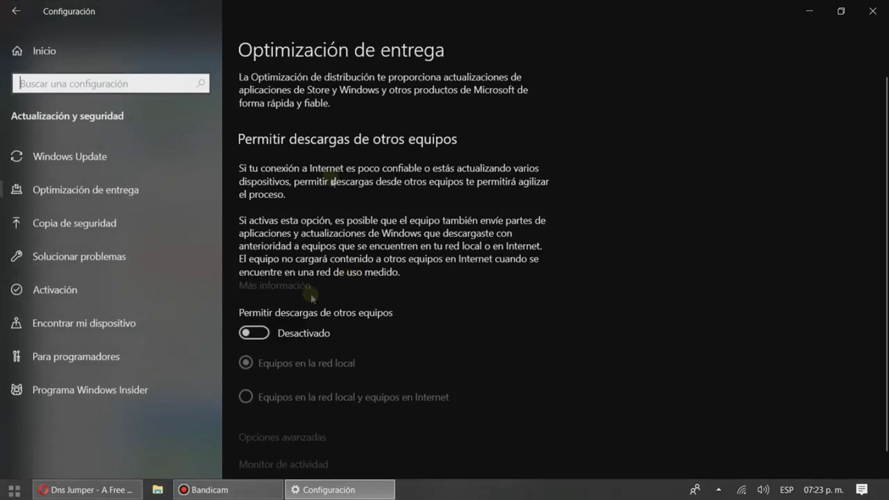
Step: Allow downloads from other PCs in Optimización de entrega, restricted to Equipos en la red local
scroll(329, 177, "down", 1)
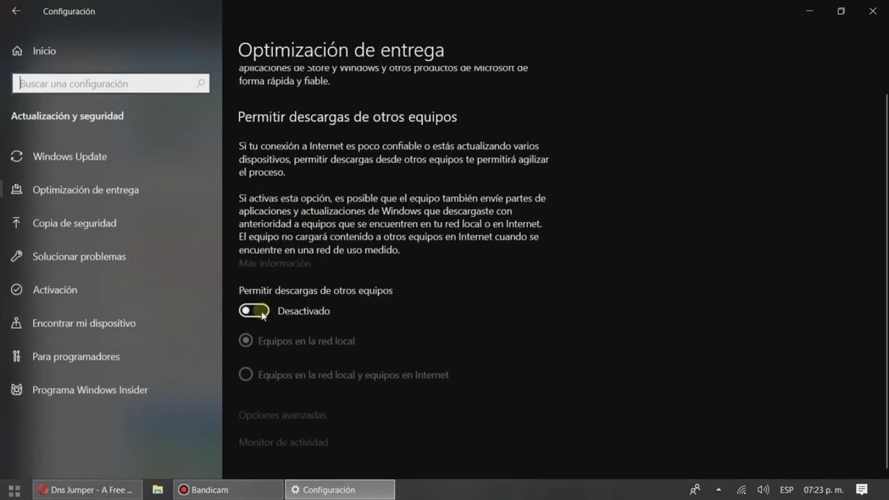
left_click(262, 312)
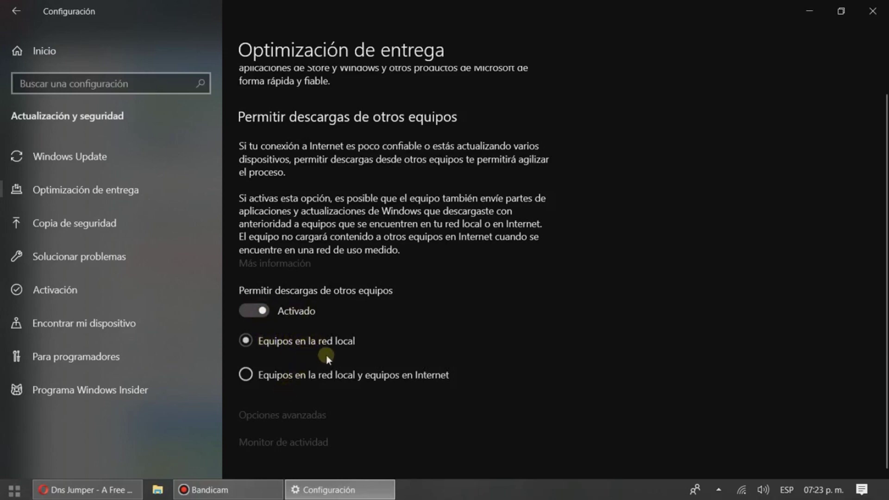
left_click(343, 377)
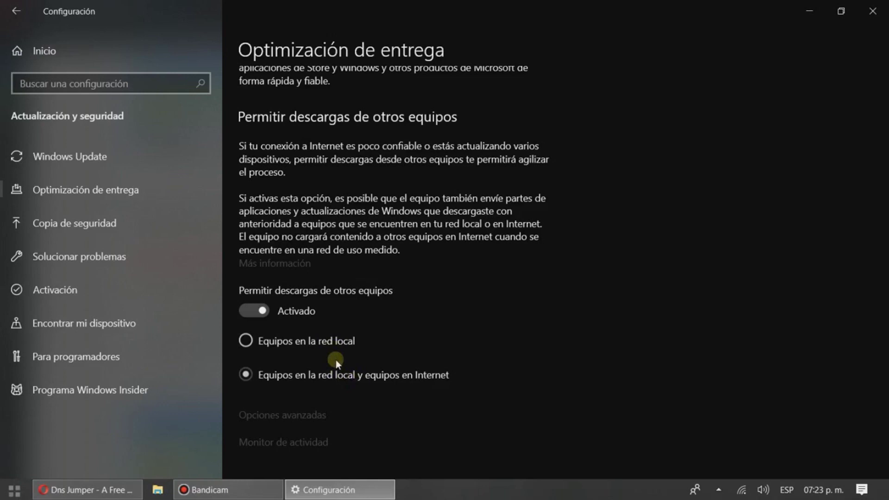
left_click(293, 344)
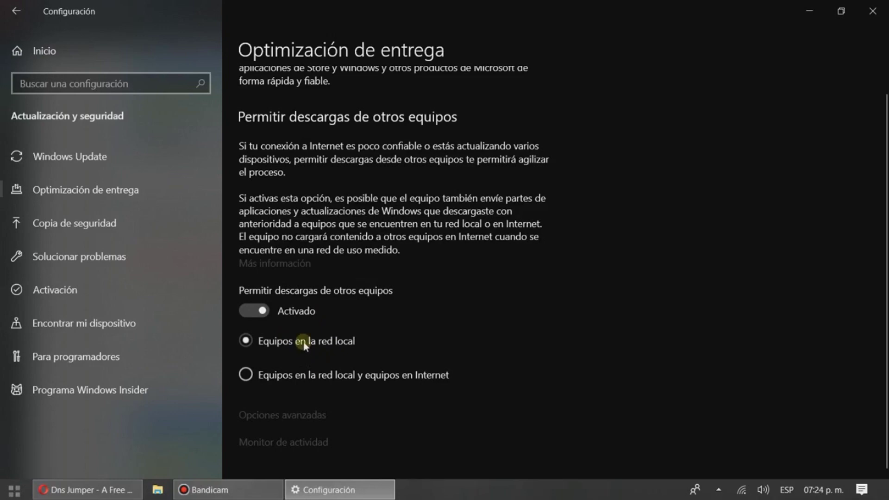
left_click(303, 374)
left_click(289, 342)
Step: In the Delivery Optimization advanced options, set the background download bandwidth slider to 50% and leave that limit disabled
left_click(300, 419)
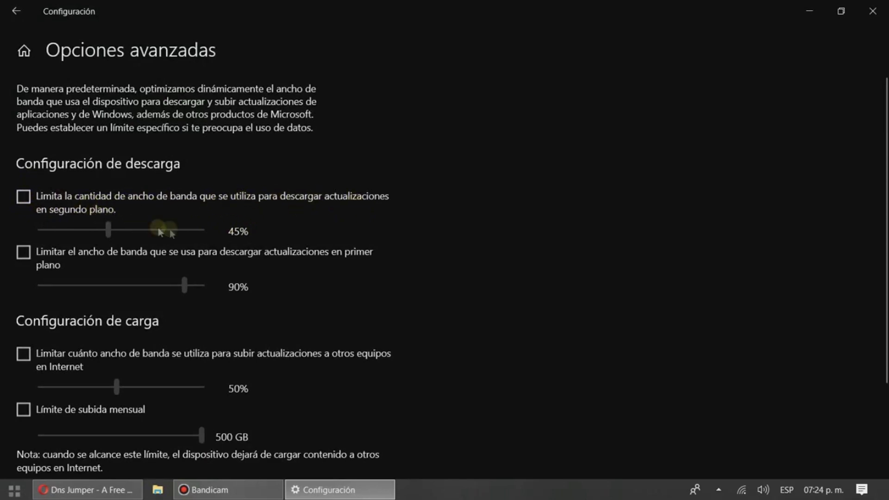
left_click_drag(111, 227, 65, 229)
left_click(23, 197)
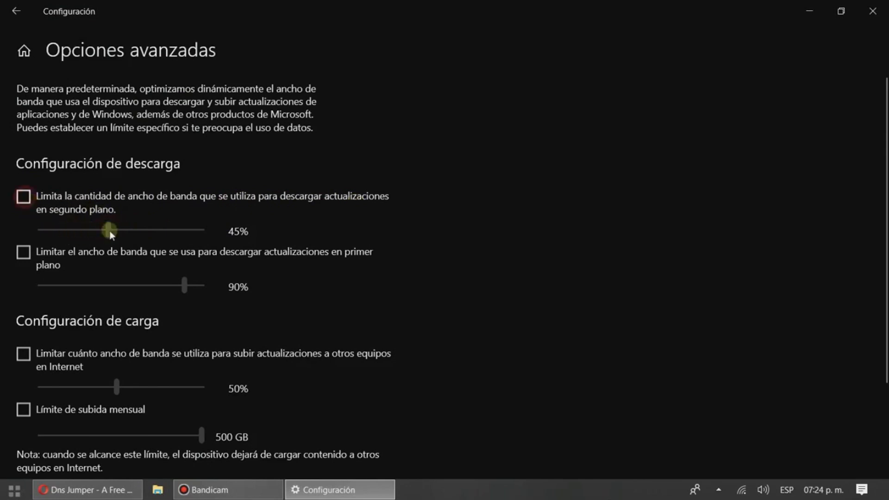
left_click_drag(109, 231, 52, 229)
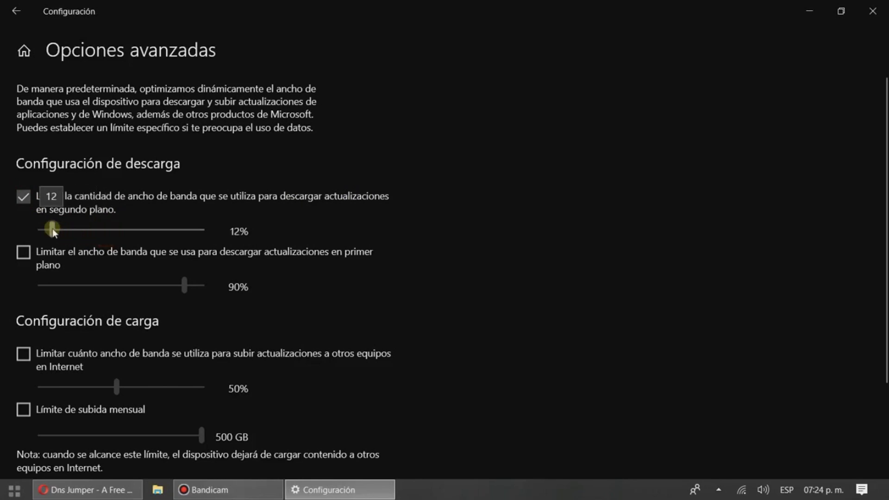
left_click_drag(51, 229, 116, 232)
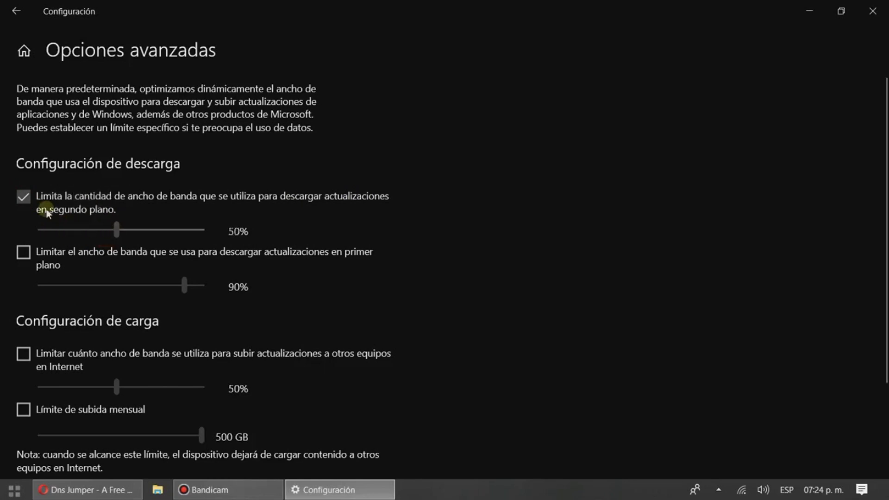
left_click(24, 197)
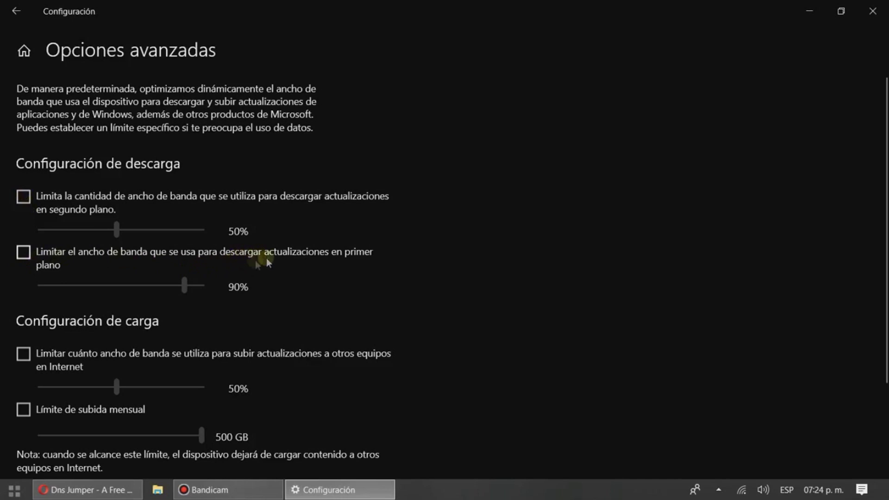
Step: Try enabling the foreground download bandwidth limit at 90%, and disable it again
left_click(23, 253)
left_click(185, 285)
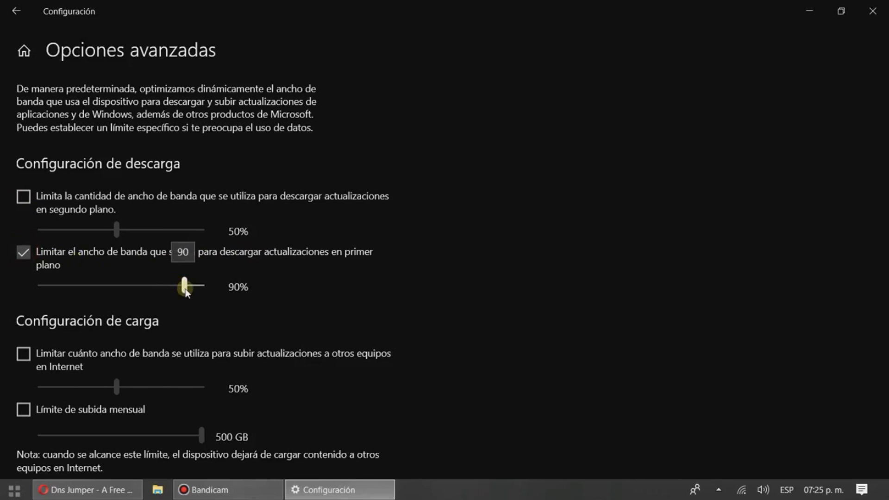
left_click(28, 253)
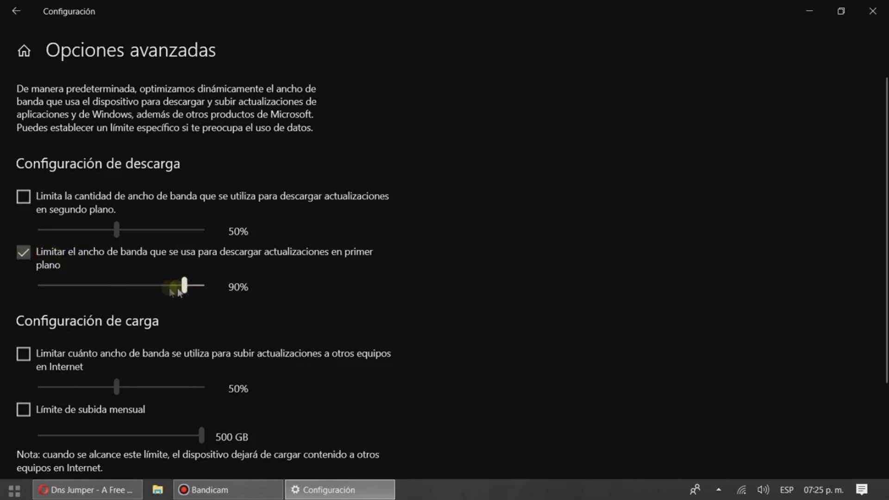
left_click_drag(161, 287, 183, 295)
left_click(23, 254)
Step: Enable the bandwidth limit for uploading updates to other PCs on the Internet
scroll(46, 338, "down", 3)
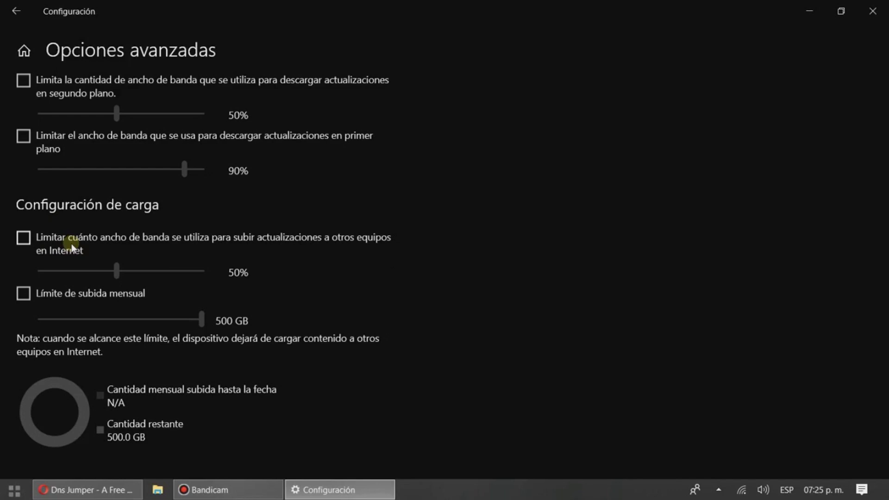
left_click(24, 237)
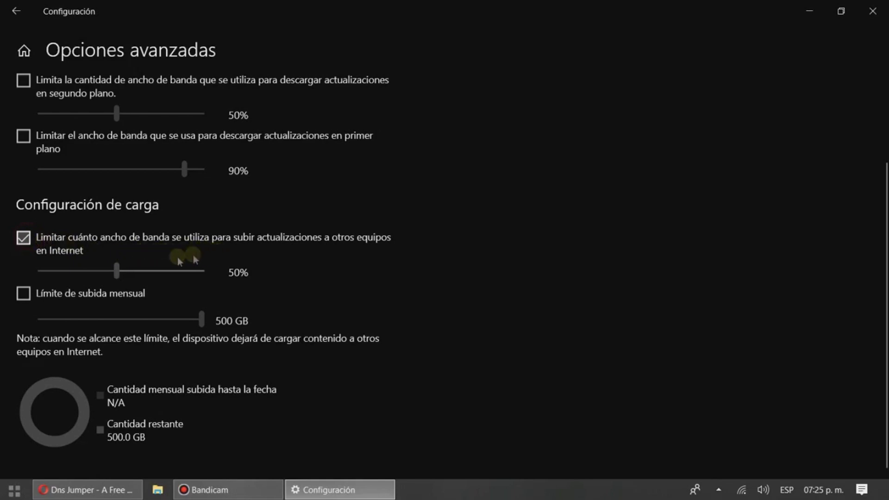
Step: Try lowering the bandwidth limit for uploading updates to other PCs on the Internet to 20%
left_click(116, 271)
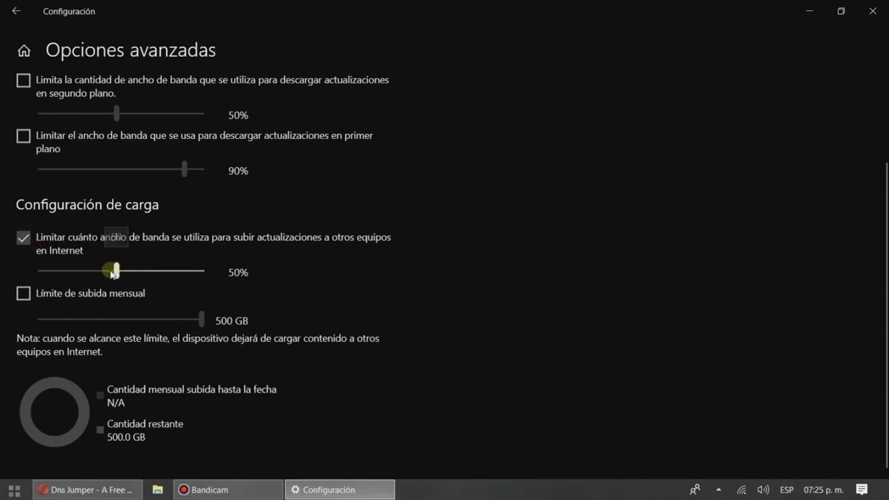
left_click_drag(119, 275, 67, 282)
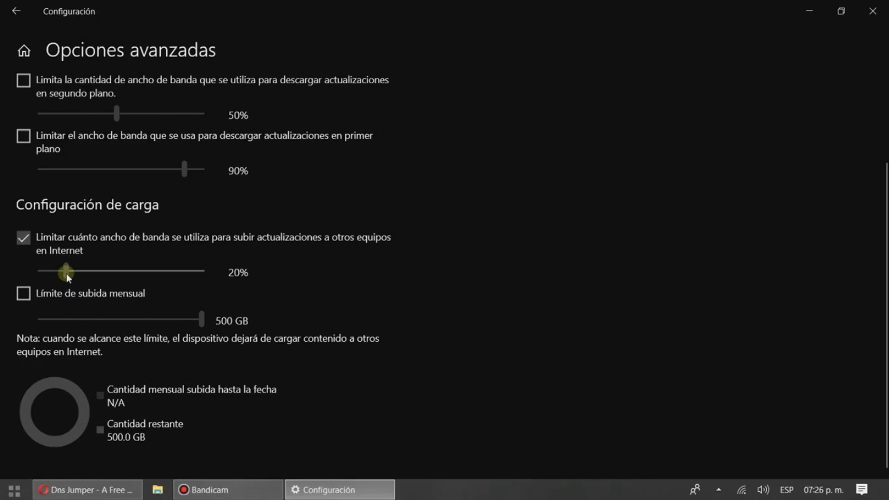
left_click(66, 273)
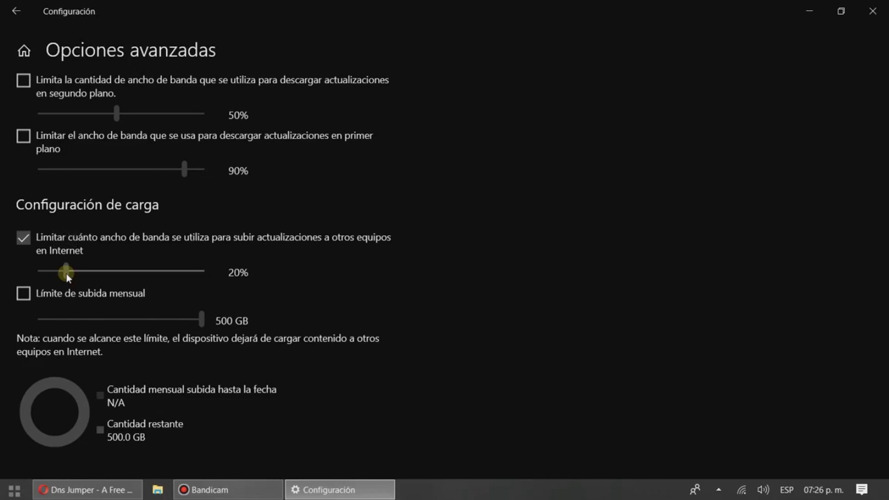
left_click(66, 274)
left_click_drag(64, 274, 62, 275)
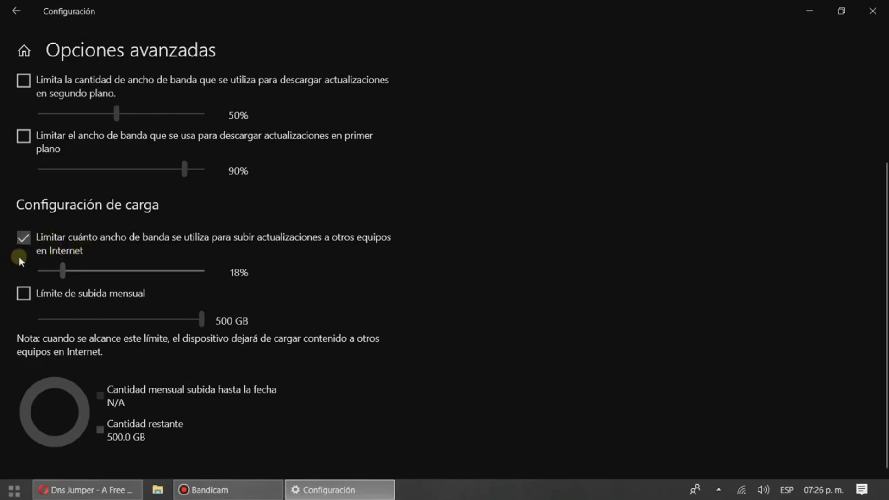
left_click(24, 224)
mouse_move(64, 275)
left_mouse_down()
mouse_move(83, 279)
mouse_move(67, 280)
left_mouse_up()
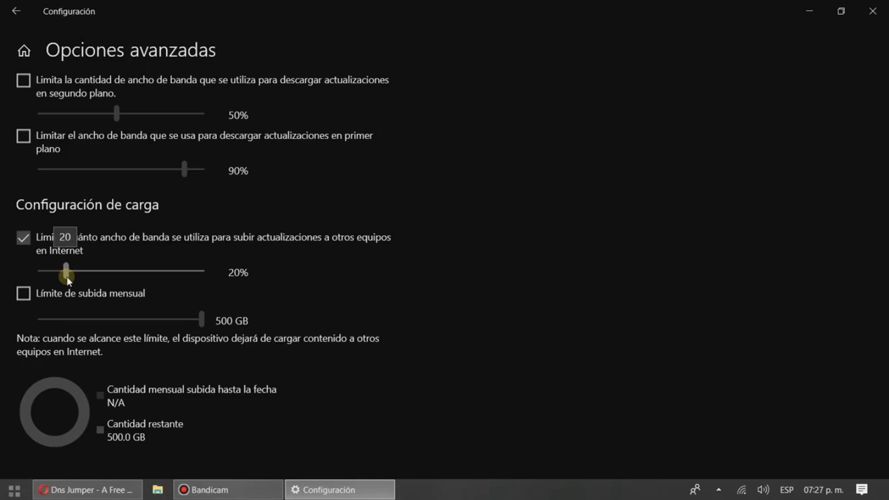
left_click_drag(66, 276, 67, 277)
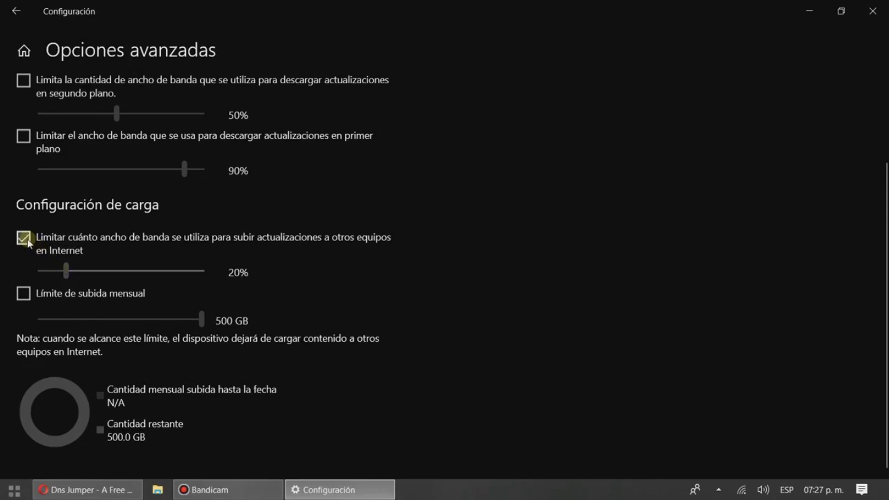
Step: Set the bandwidth slider for uploading updates to other PCs to 50% and disable that limit
left_click_drag(65, 271, 119, 276)
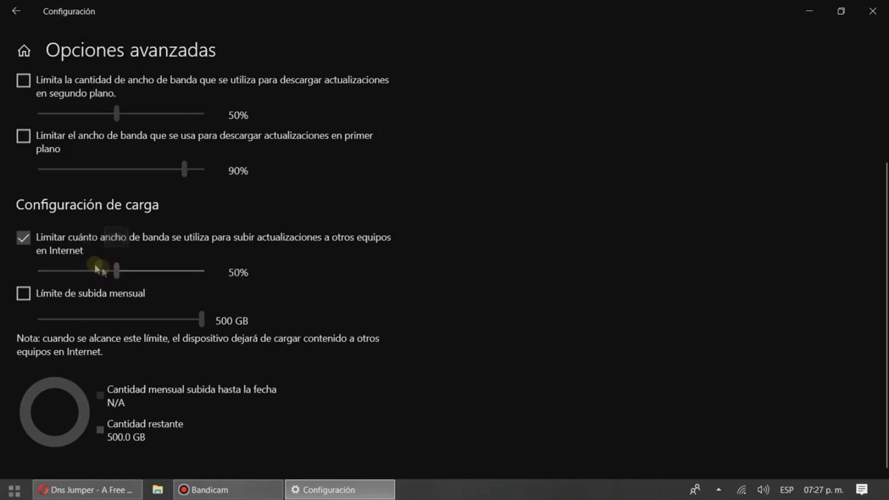
left_click(55, 249)
Step: Enable the monthly upload limit, set it to 90 GB, and disable the limit again
left_click(29, 304)
left_click_drag(201, 317, 70, 329)
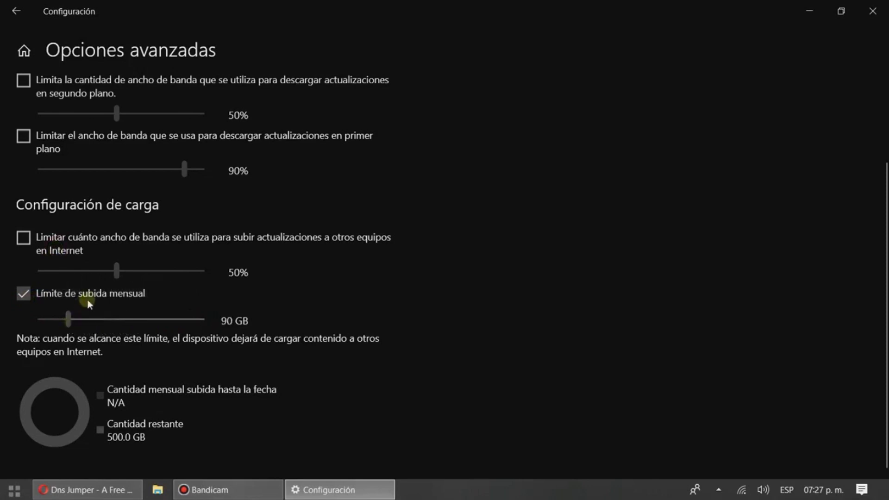
left_click(69, 318)
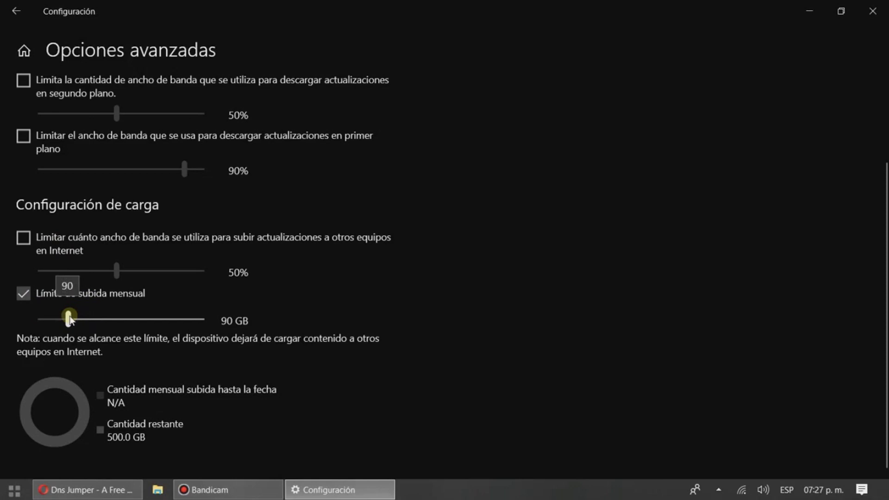
left_click(23, 293)
Step: Go back to Optimización de entrega, turn off downloads from other PCs, and close the Settings window
scroll(51, 174, "up", 3)
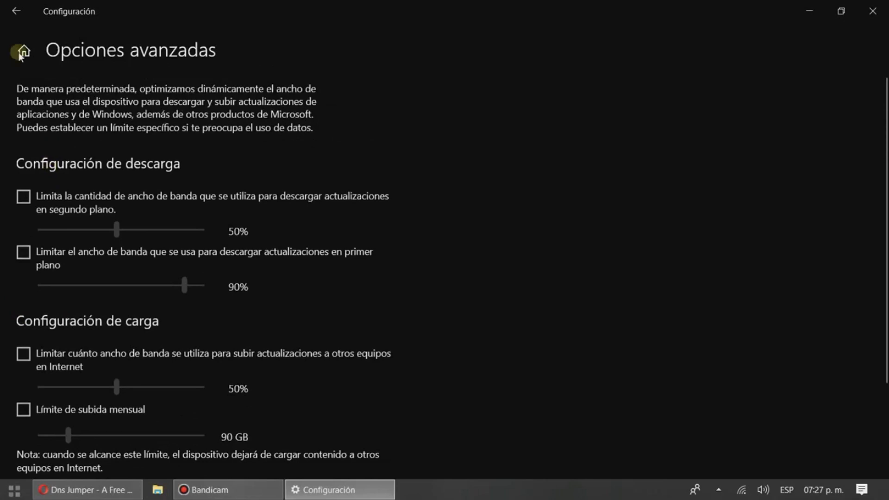
key("alt+Left")
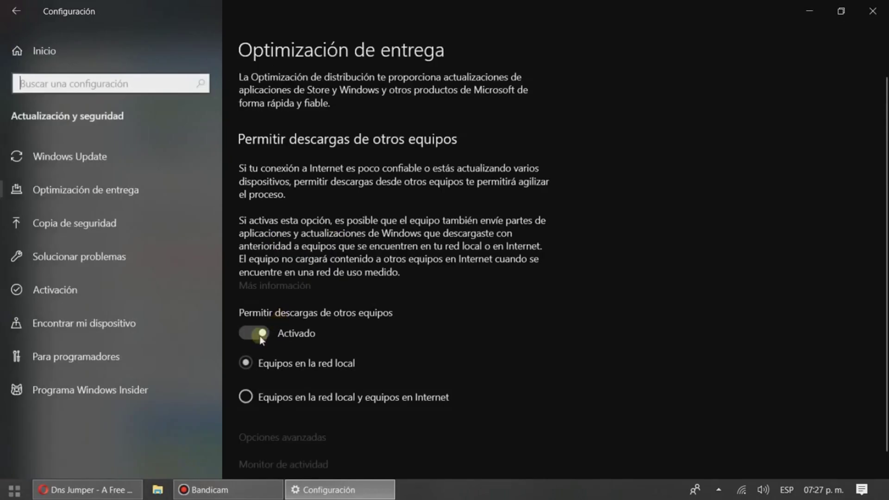
left_click(259, 335)
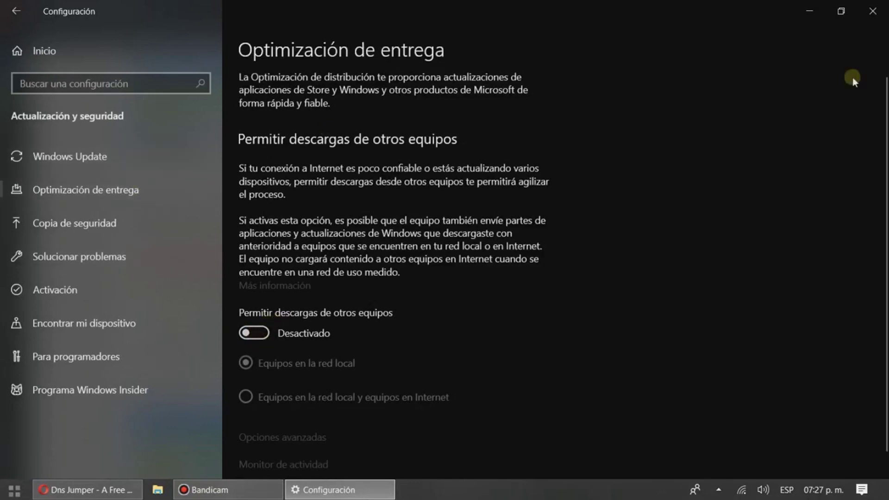
left_click(878, 13)
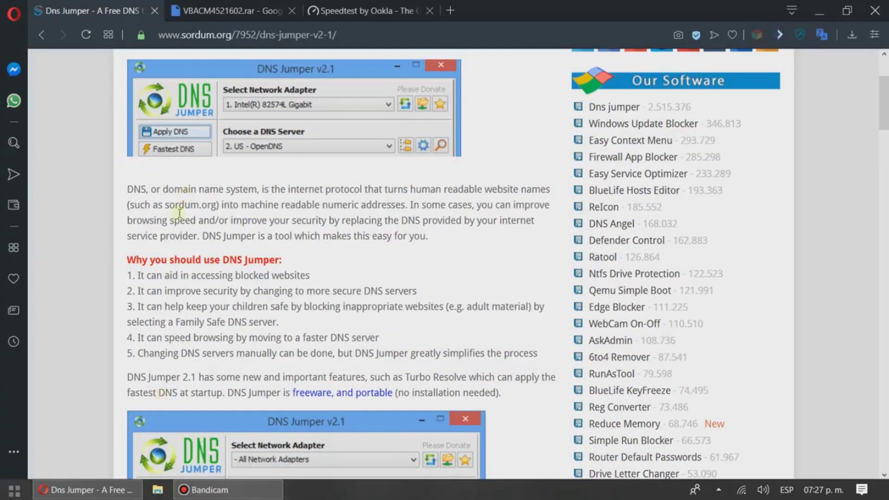
Step: Read through the DNS Jumper v2.1 web page, covering its benefits, changelog, DNS change and restore instructions, and download section
scroll(297, 303, "down", 3)
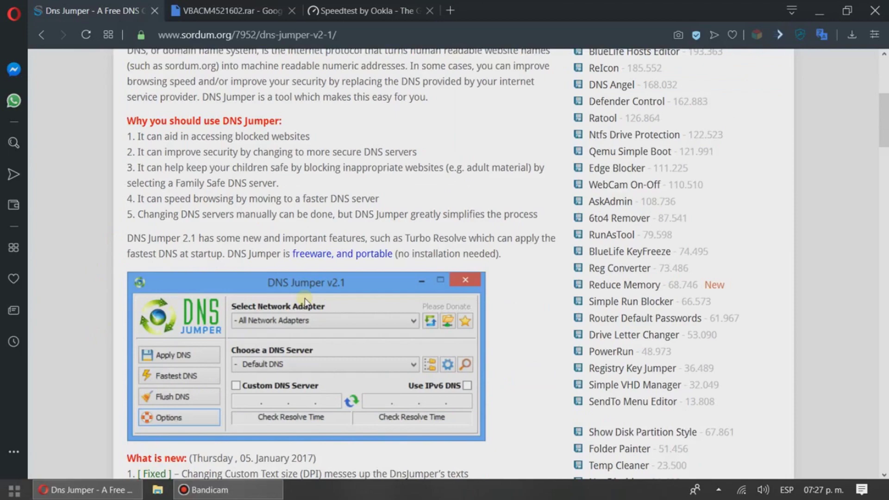
scroll(229, 338, "down", 2)
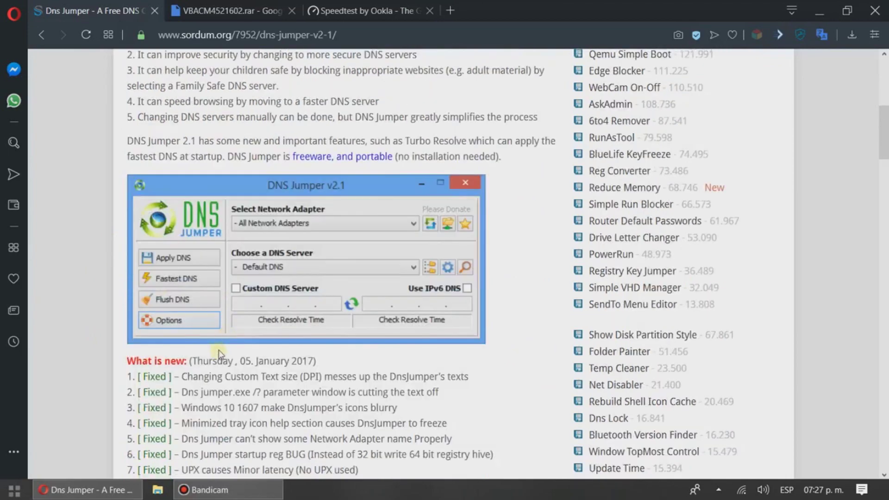
scroll(219, 355, "down", 8)
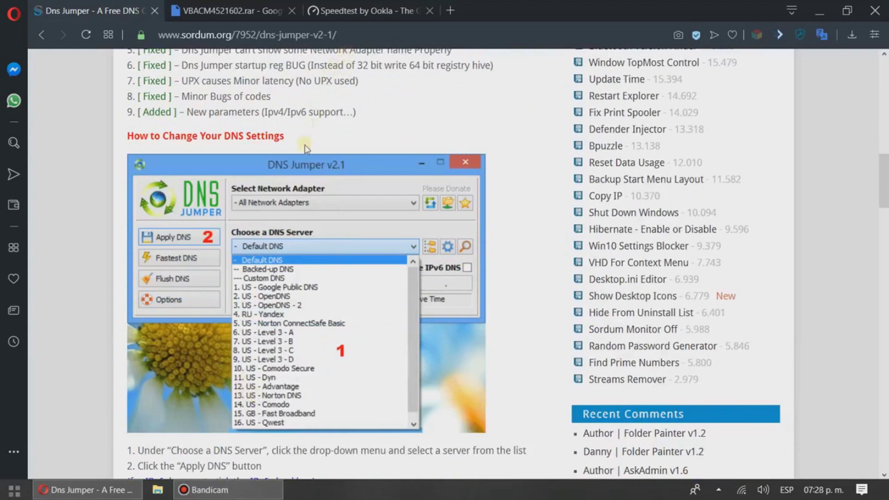
scroll(301, 208, "down", 4)
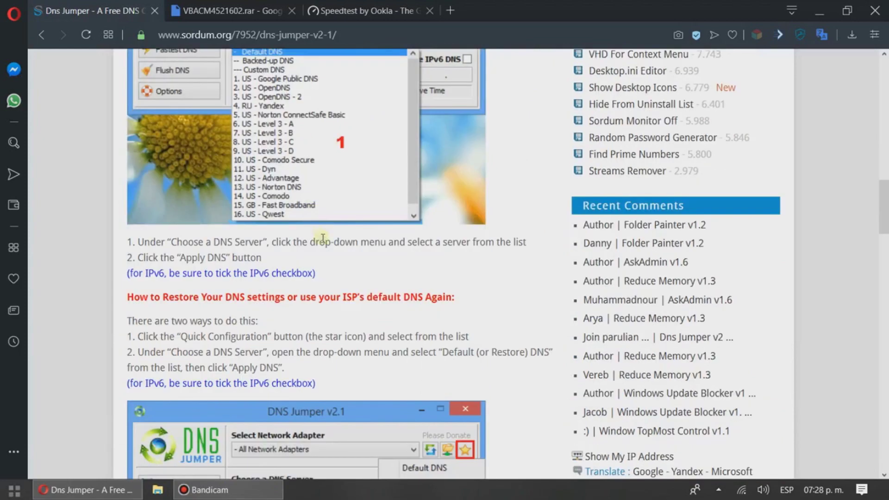
scroll(323, 238, "down", 5)
scroll(275, 139, "up", 2)
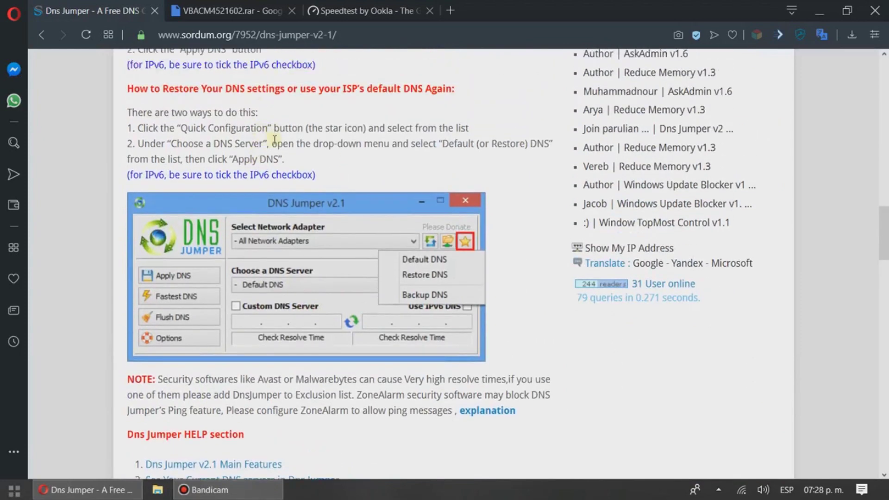
scroll(274, 140, "down", 5)
scroll(276, 153, "down", 10)
scroll(307, 180, "down", 2)
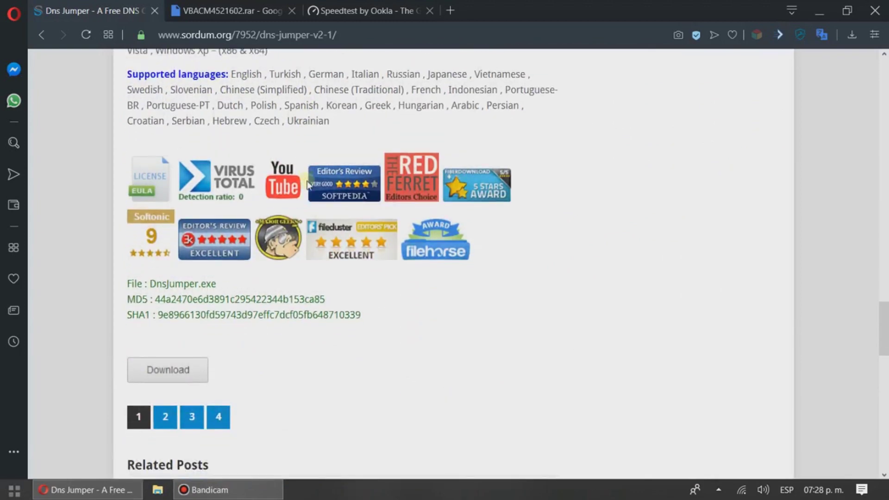
Step: Download DNS Jumper v2.1 from the Sordum page using the direct download link
left_click(198, 370)
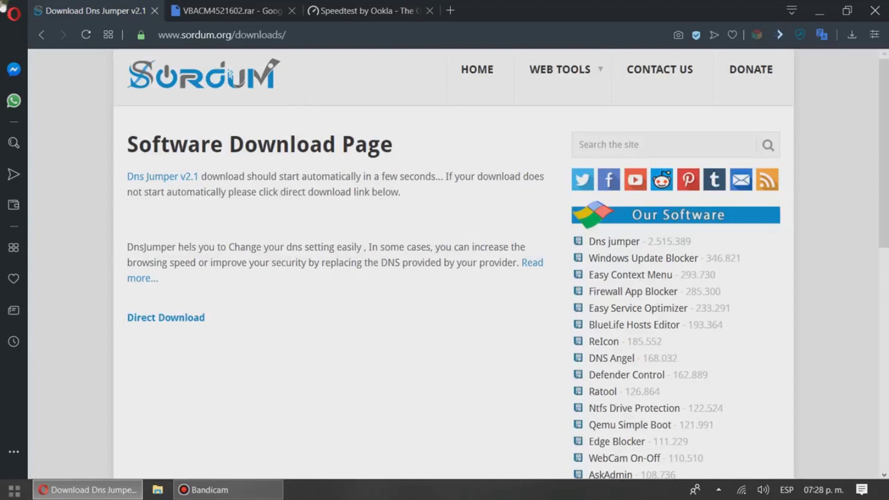
left_click(45, 35)
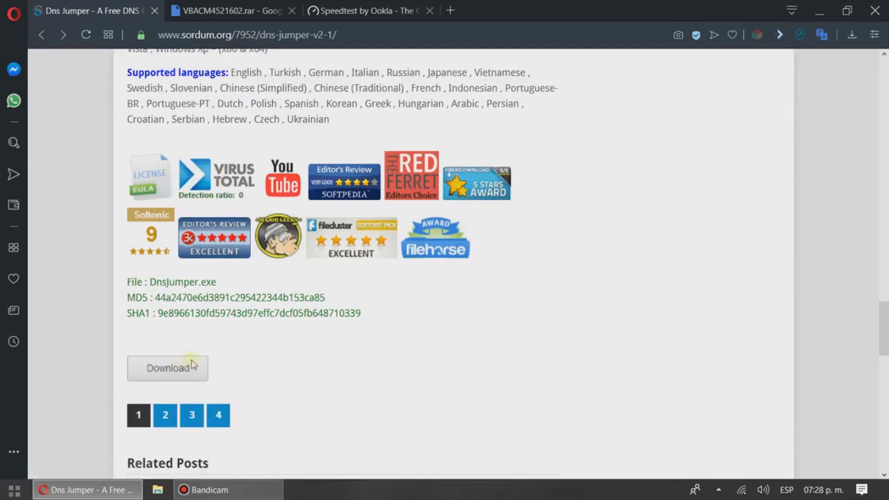
scroll(181, 370, "down", 3)
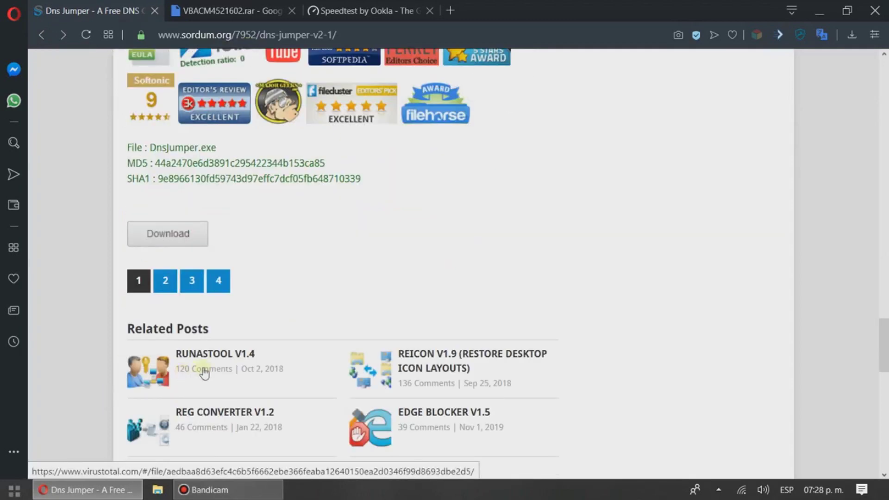
left_click(198, 235)
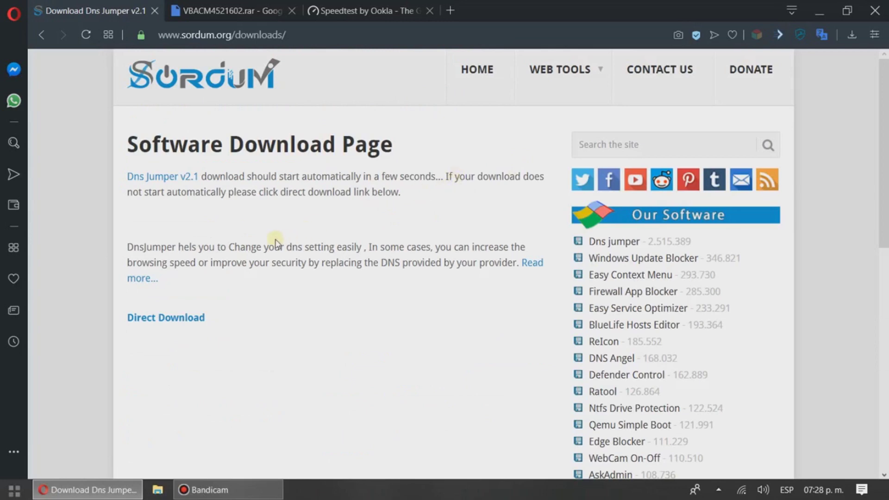
left_click(186, 324)
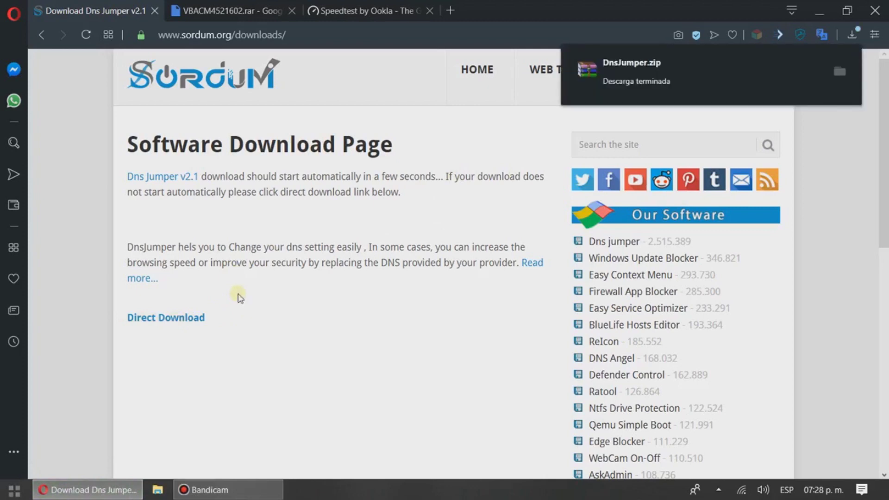
Step: Open the downloaded DnsJumper.zip in WinRAR and run the DnsJumper application from its DnsJumper folder
left_click(709, 71)
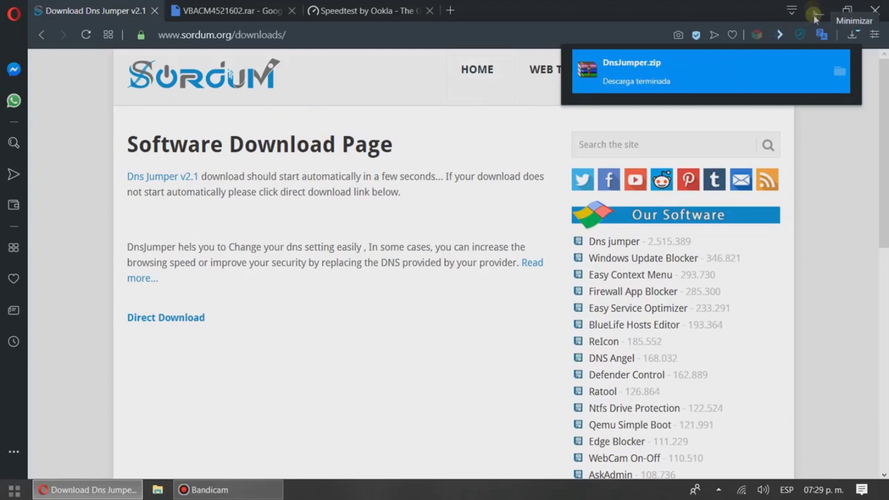
left_click(635, 74)
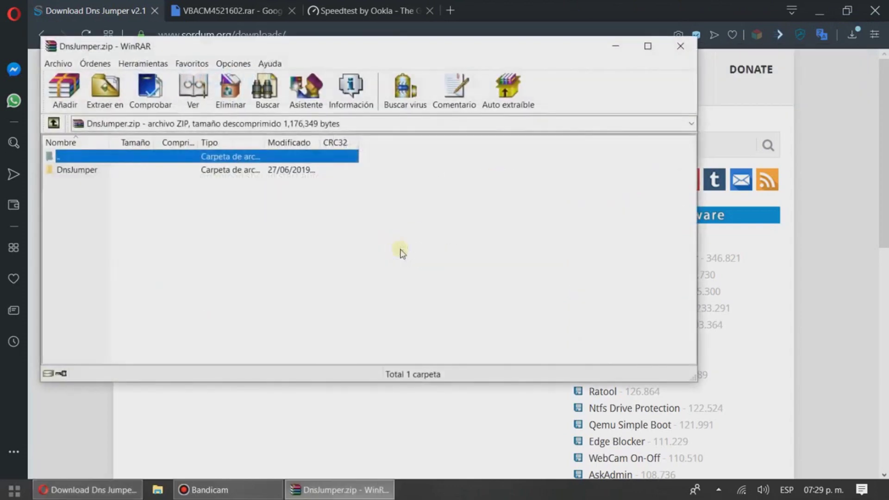
double_click(179, 170)
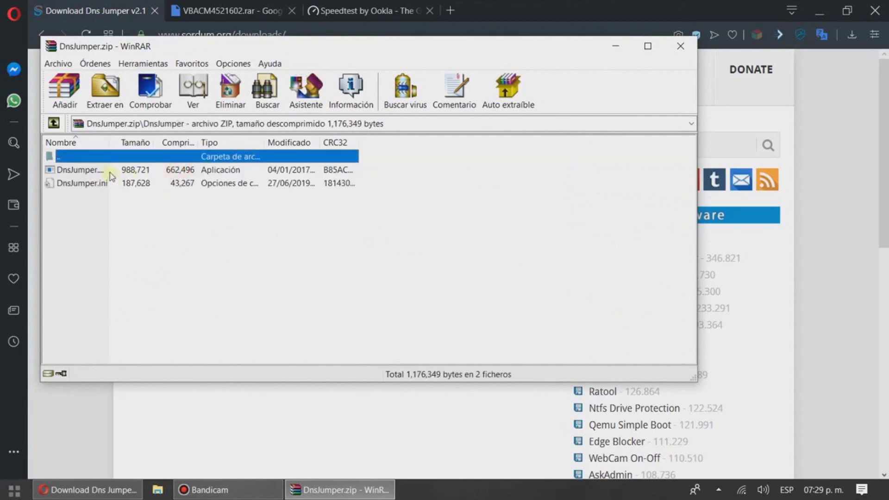
double_click(109, 172)
left_click(475, 264)
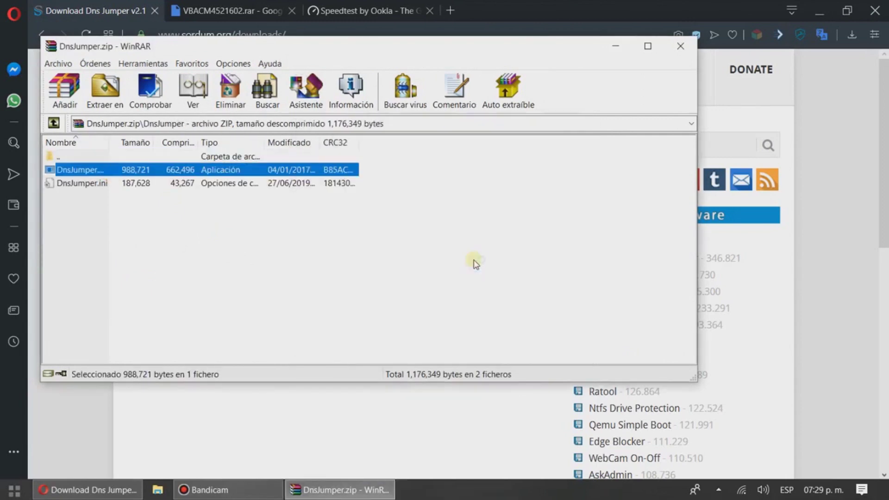